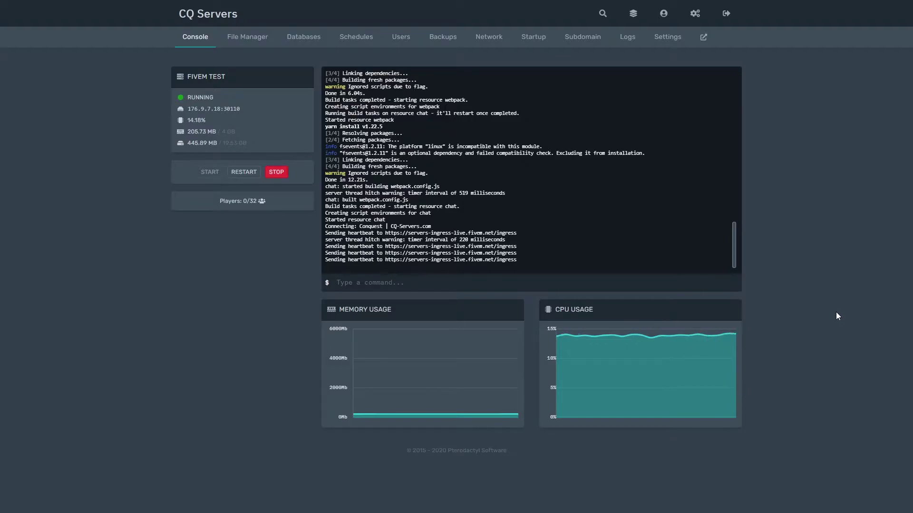
Stop the FiveM Test server and download vMenu-v3.3.1.zip from the latest release on the vMenu GitHub page
click(277, 172)
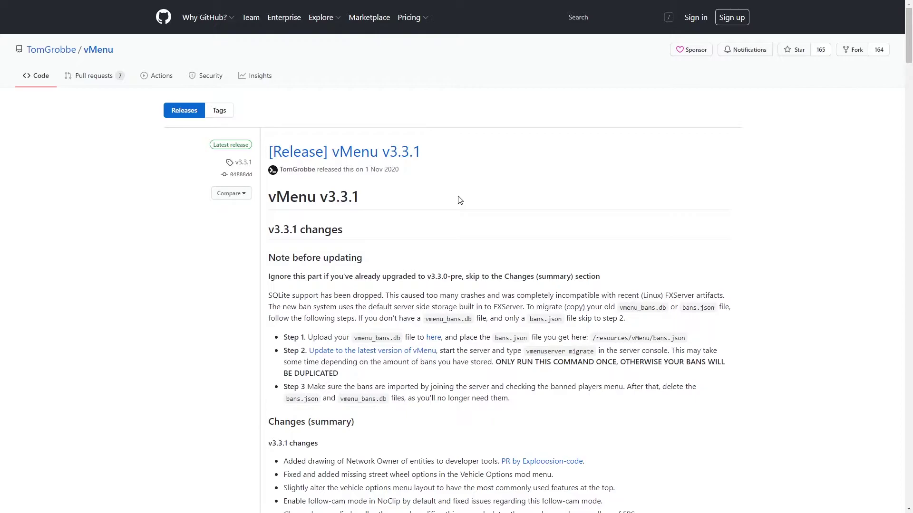
scroll(459, 199, down, 6)
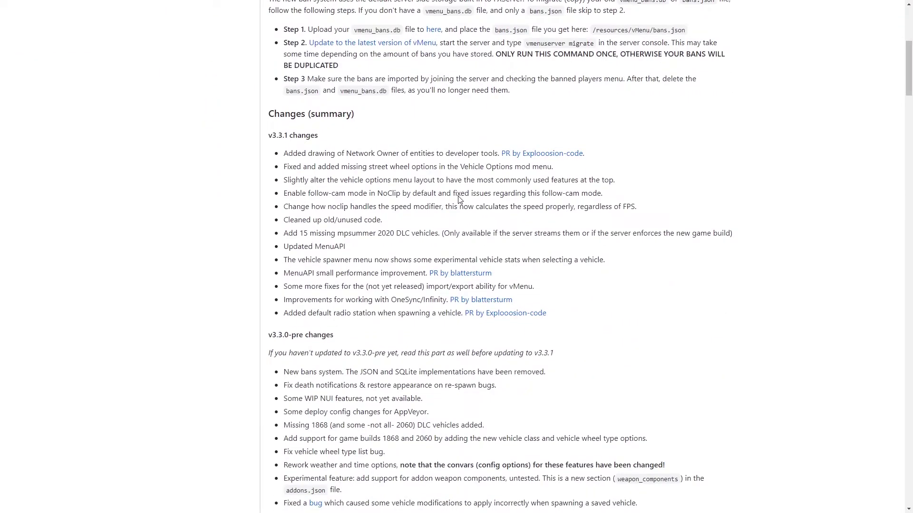
scroll(459, 199, down, 17)
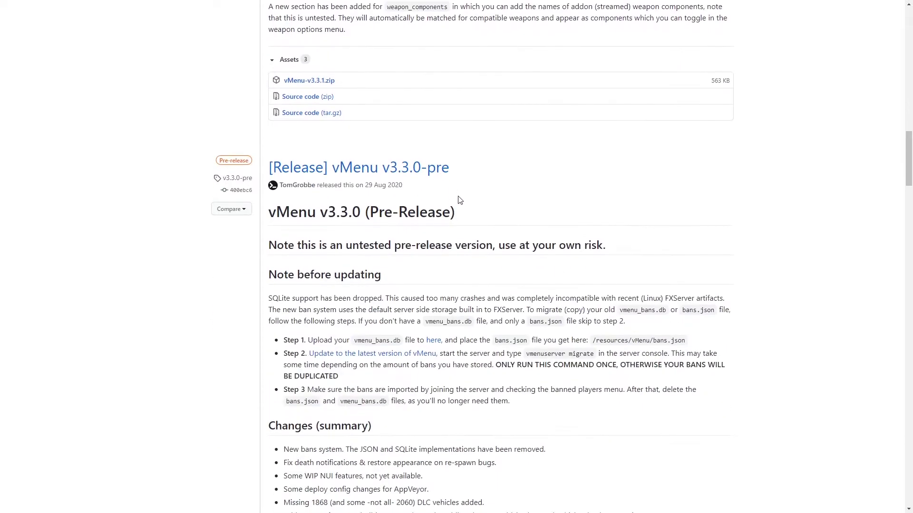
scroll(315, 177, up, 2)
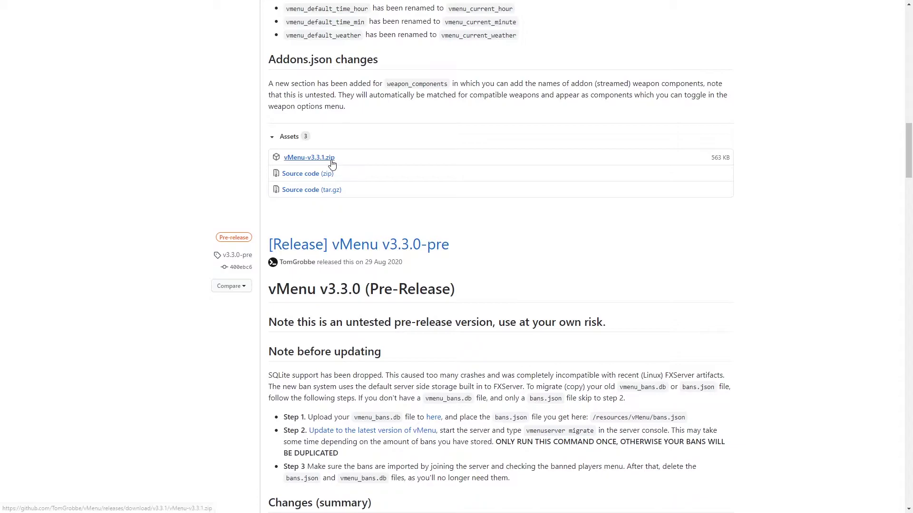
click(331, 162)
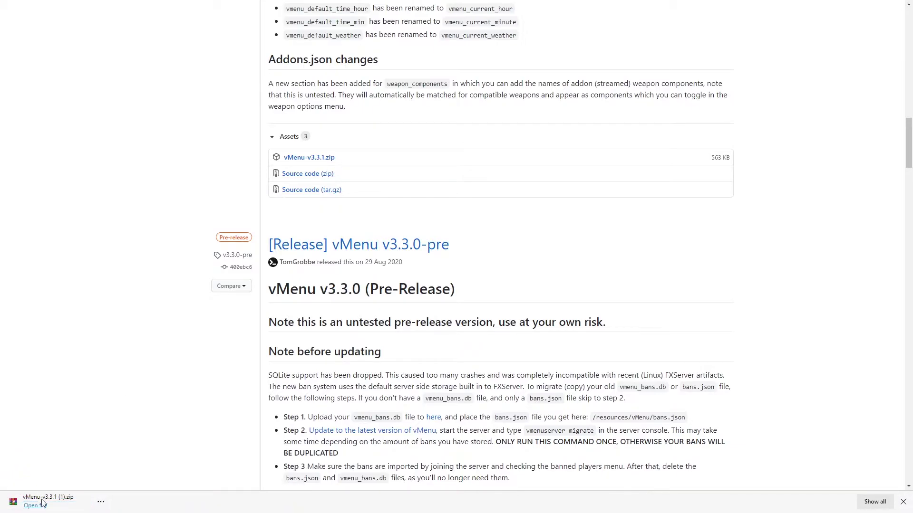
Open the downloaded vMenu archive in WinRAR, dismiss the purchase reminder and examine the contained files
click(34, 506)
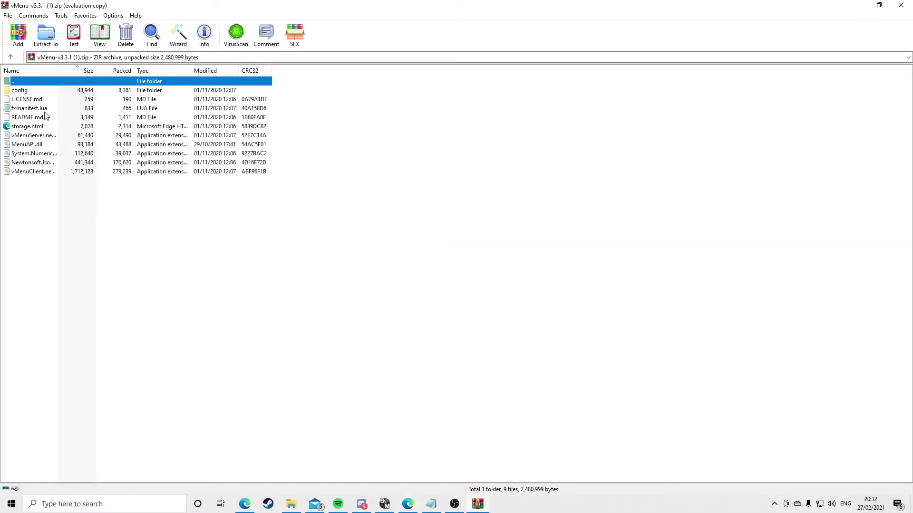
drag(141, 251, 64, 107)
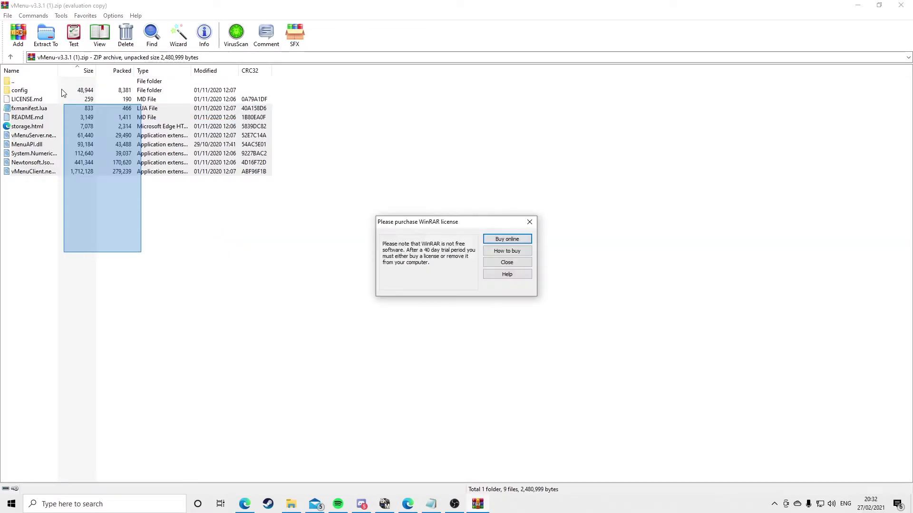
click(531, 224)
drag(99, 233, 164, 213)
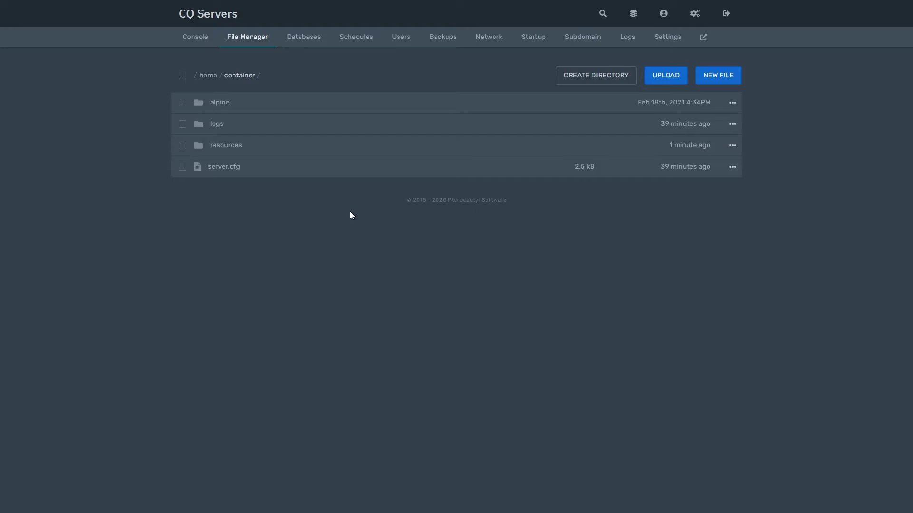
Add the line "exec permissions.cfg" at the very top of server.cfg in the server's files and save it
click(289, 168)
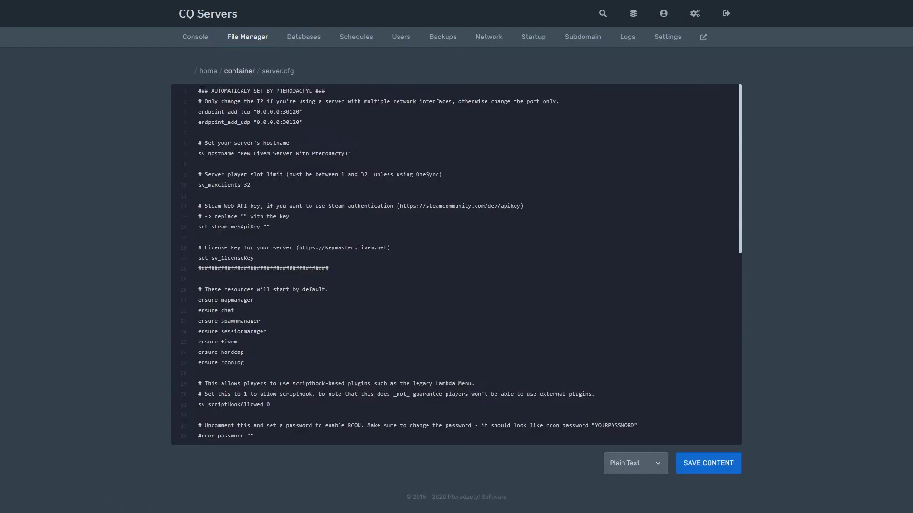
key(Return)
key(Up)
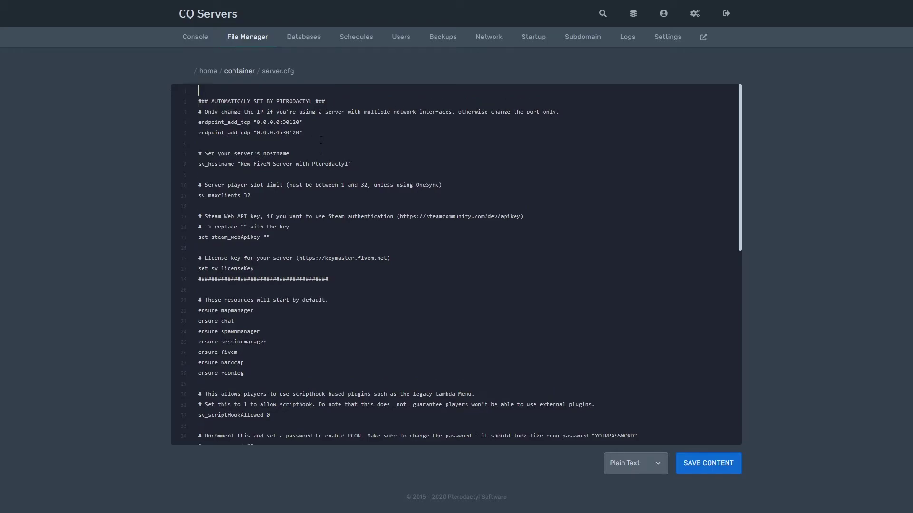
text(exe)
key(BackSpace)
key(BackSpace)
key(BackSpace)
text(exec permissions.cfg)
click(713, 468)
Launch the SFTP connection from the server's settings and log in to WinSCP with the account password
click(257, 38)
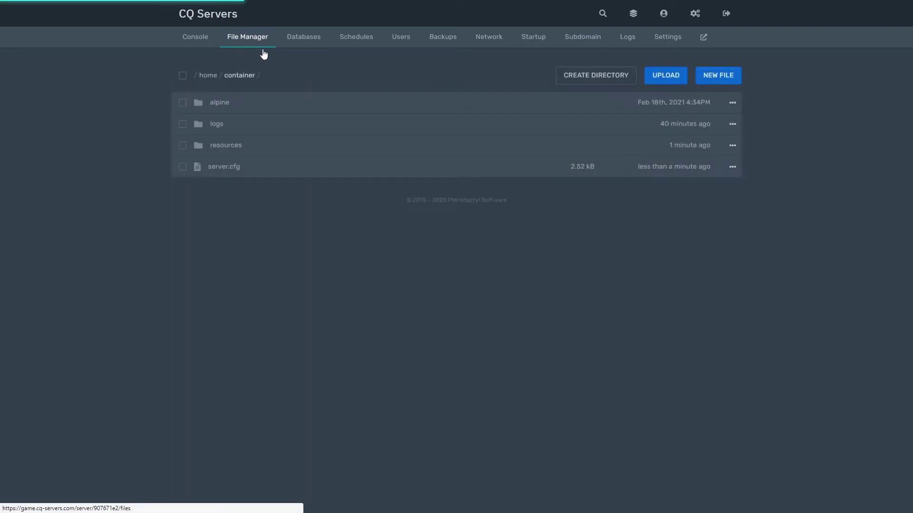
click(667, 38)
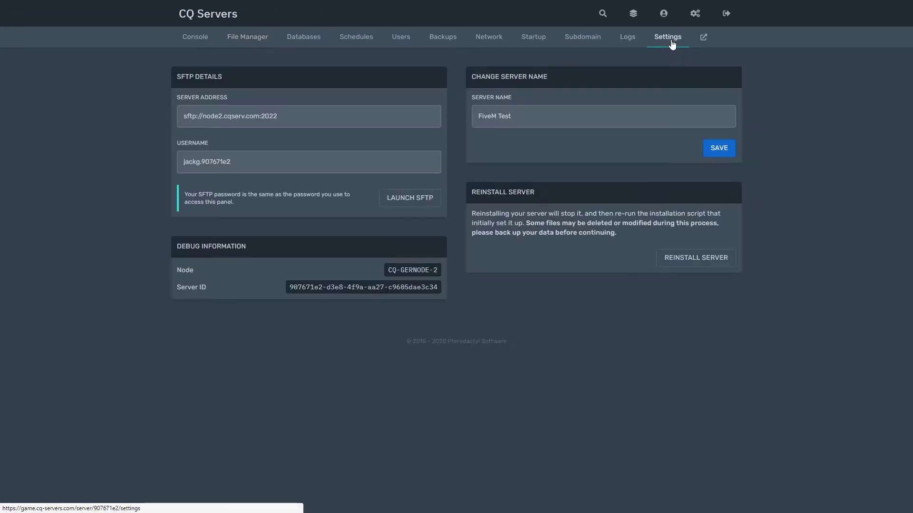
click(405, 198)
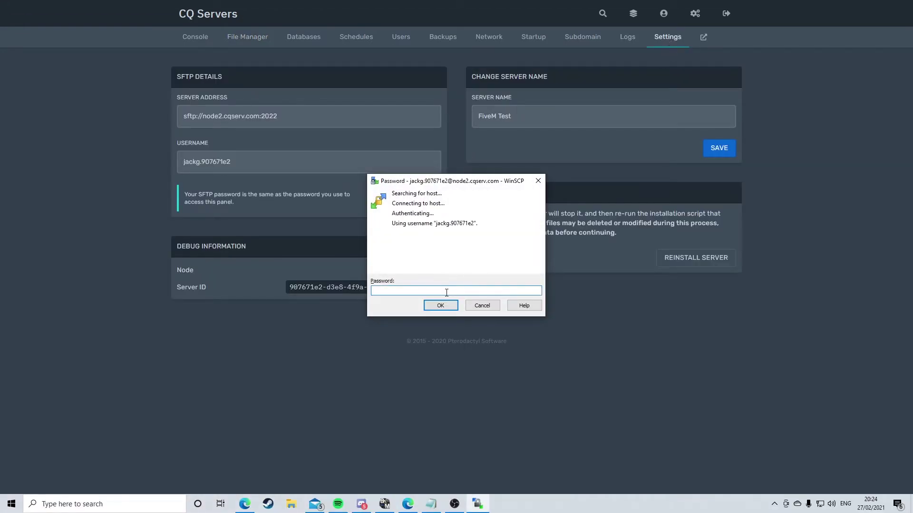
text(••••••••••••)
key(Return)
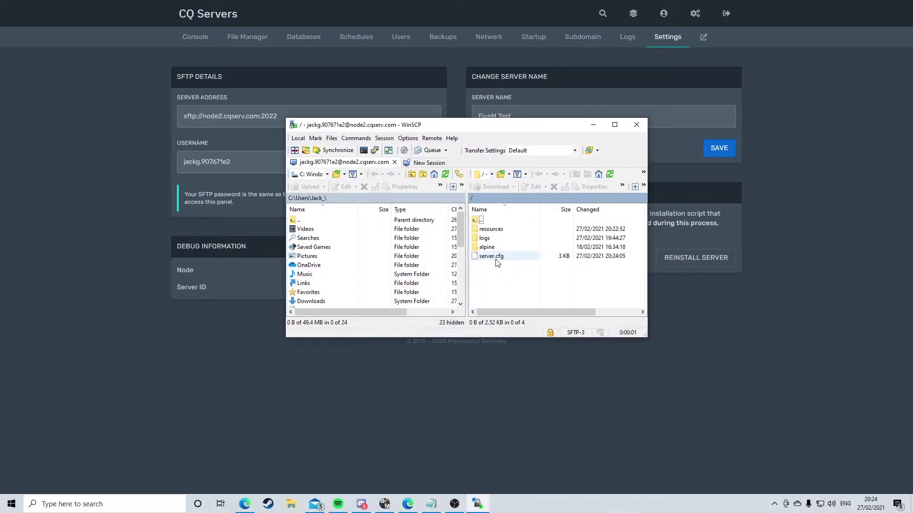
Upload vMenu-v3.3.1.zip from the Downloads folder into the server's resources folder, and return to the server panel
click(291, 504)
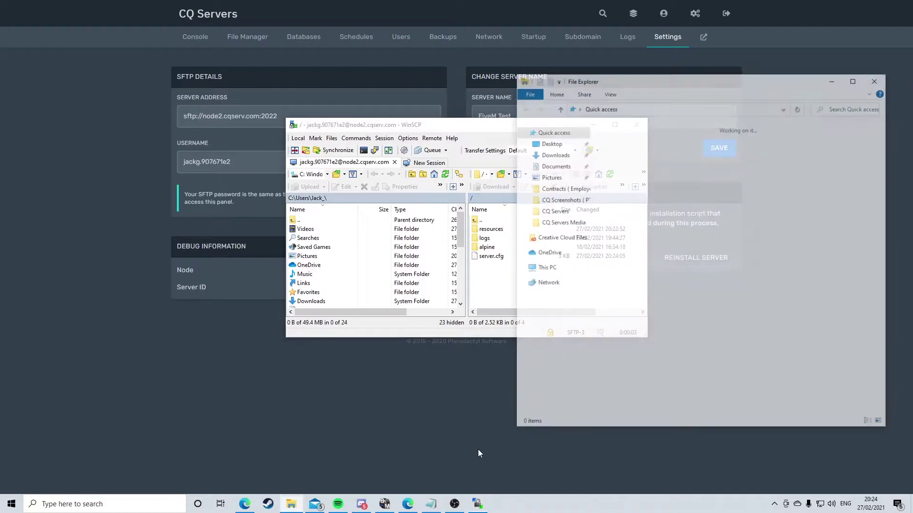
click(554, 153)
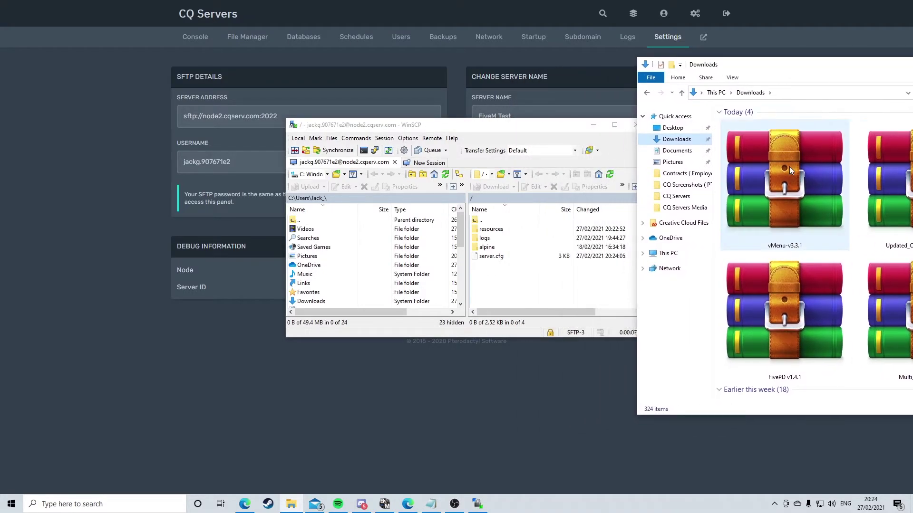
drag(789, 166, 493, 230)
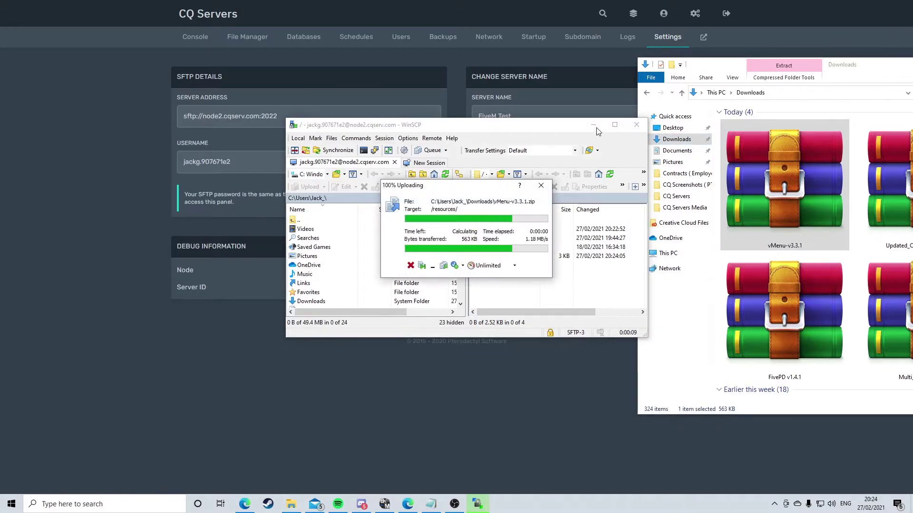
drag(900, 63, 838, 70)
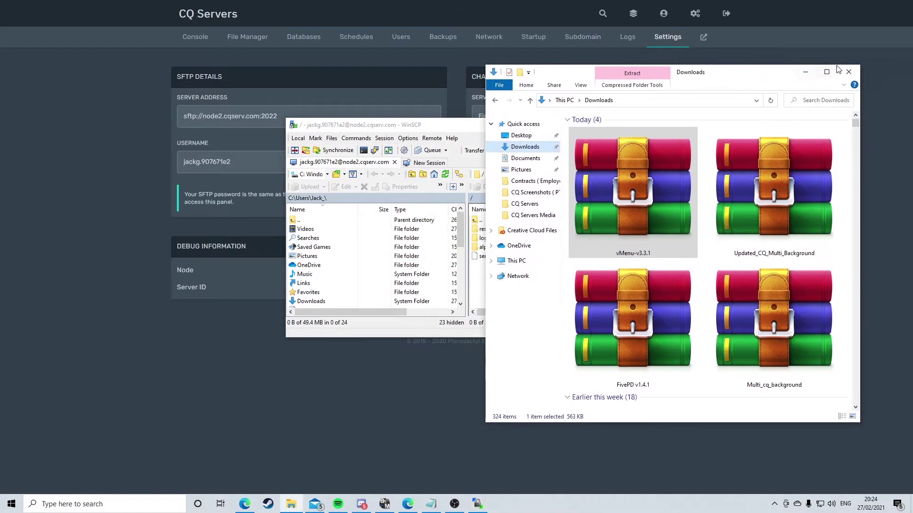
click(842, 72)
click(749, 164)
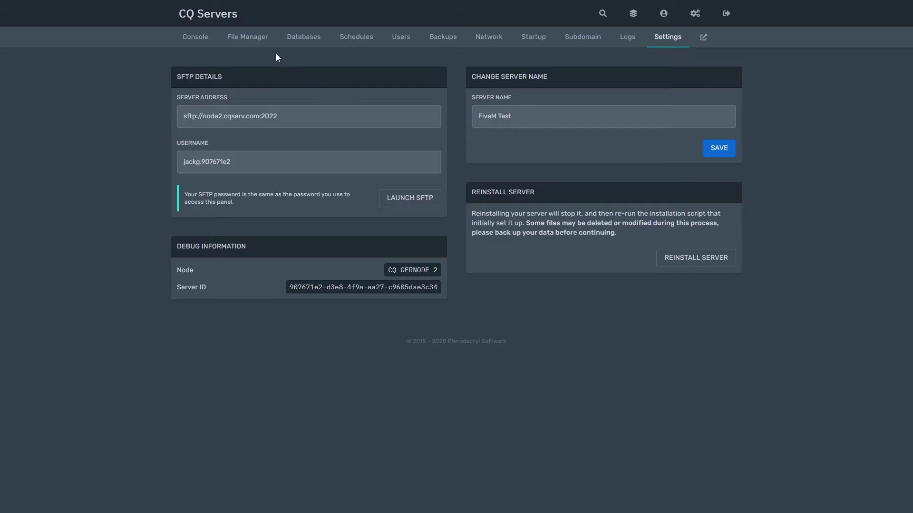
Create a directory named vMenu inside the server's resources folder
click(247, 47)
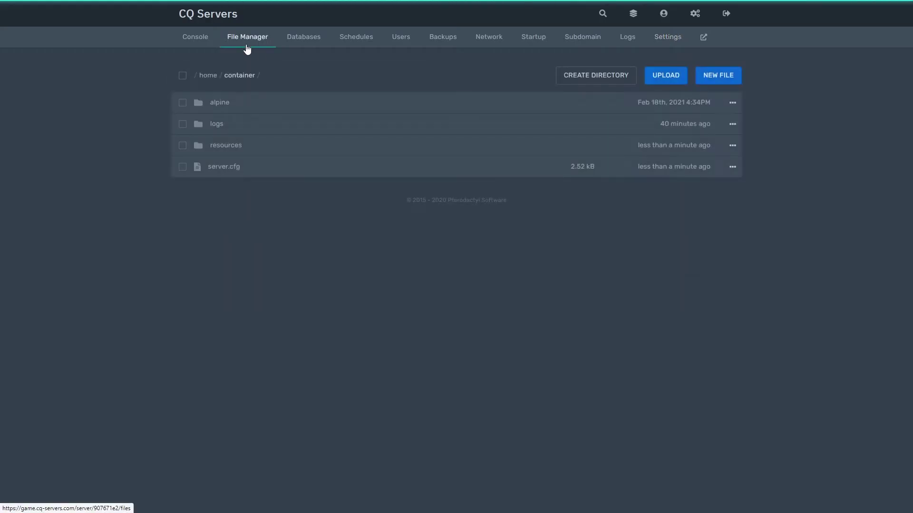
click(252, 145)
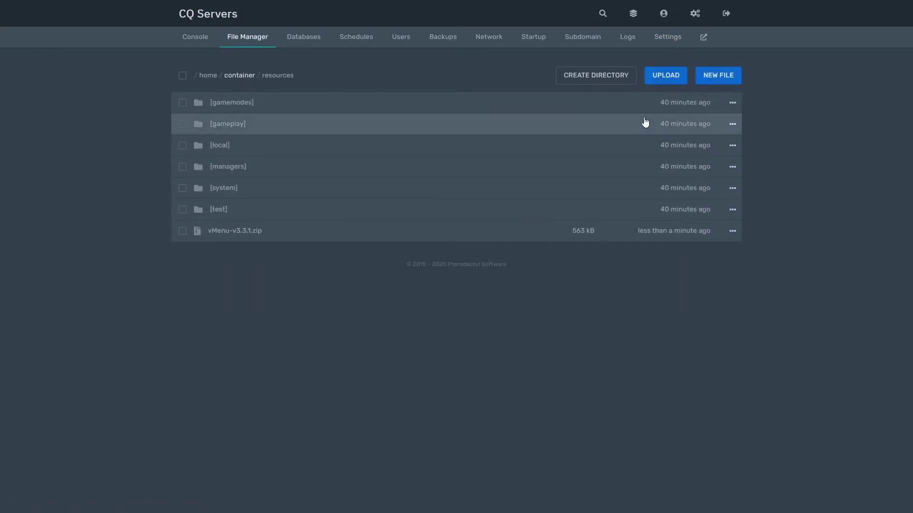
click(603, 74)
text(v)
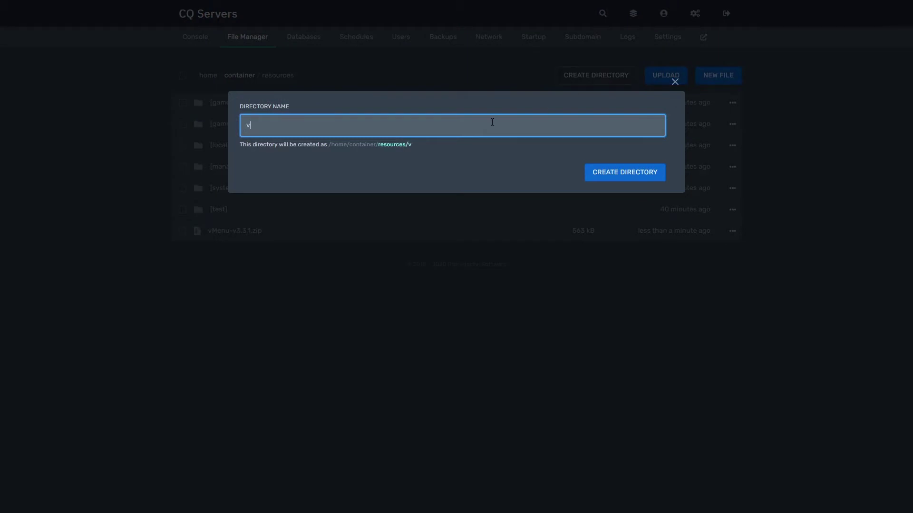
text(Menu)
key(Return)
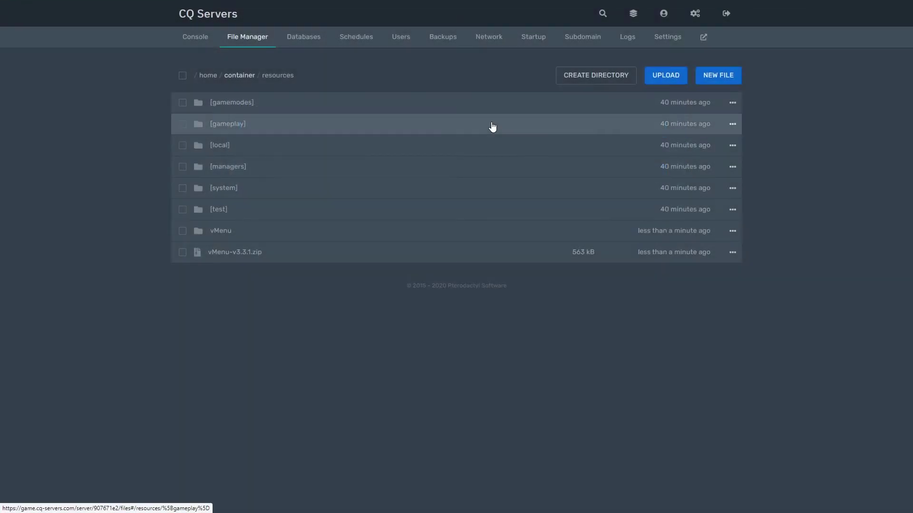
Move vMenu-v3.3.1.zip into the vMenu directory by changing its path to vMenu/vMenu-v3.3.1.zip
click(732, 253)
click(707, 291)
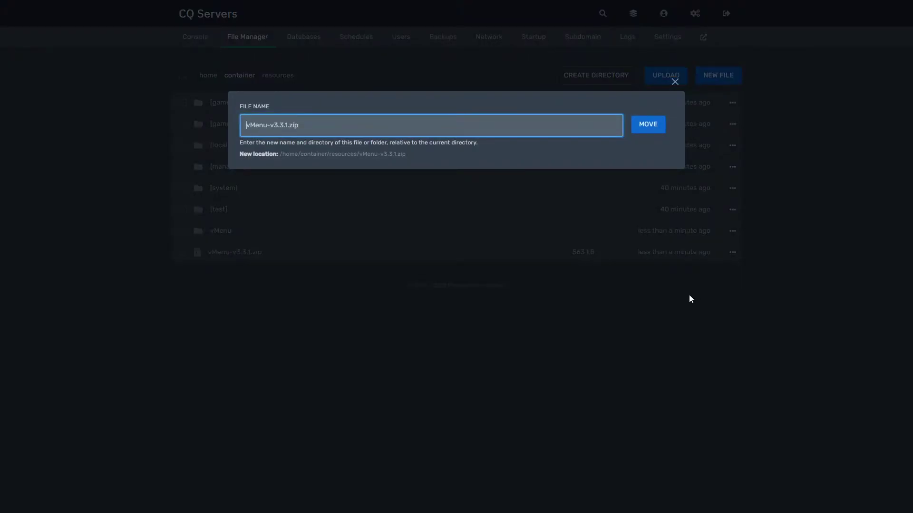
text(vMenu/)
click(648, 124)
Unarchive vMenu-v3.3.1.zip inside the vMenu directory
click(317, 233)
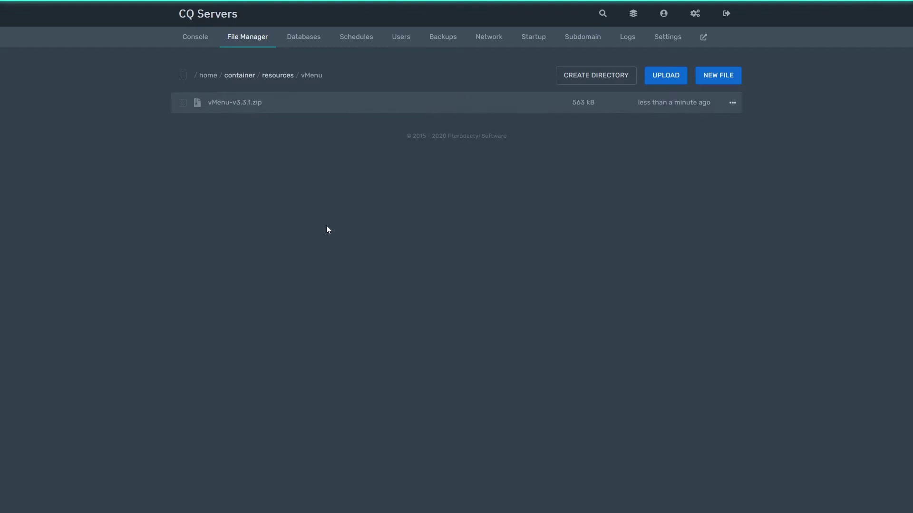
right_click(266, 106)
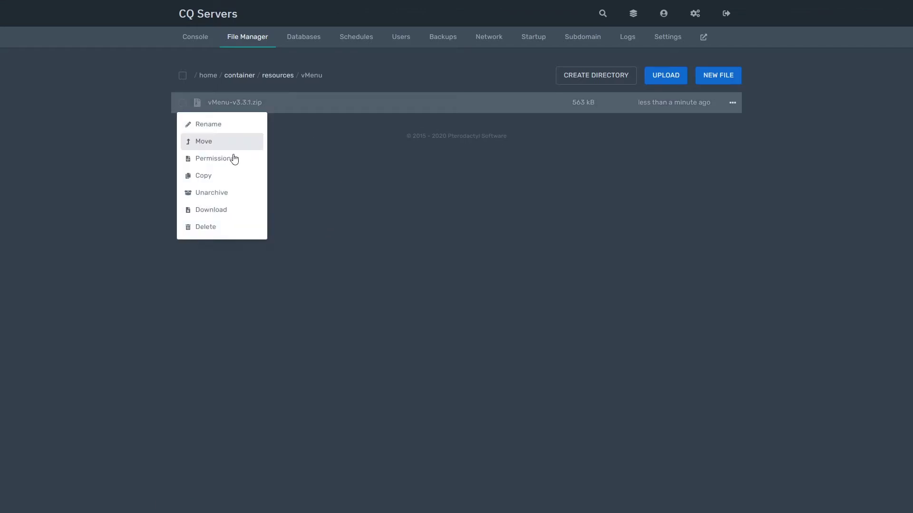
click(223, 196)
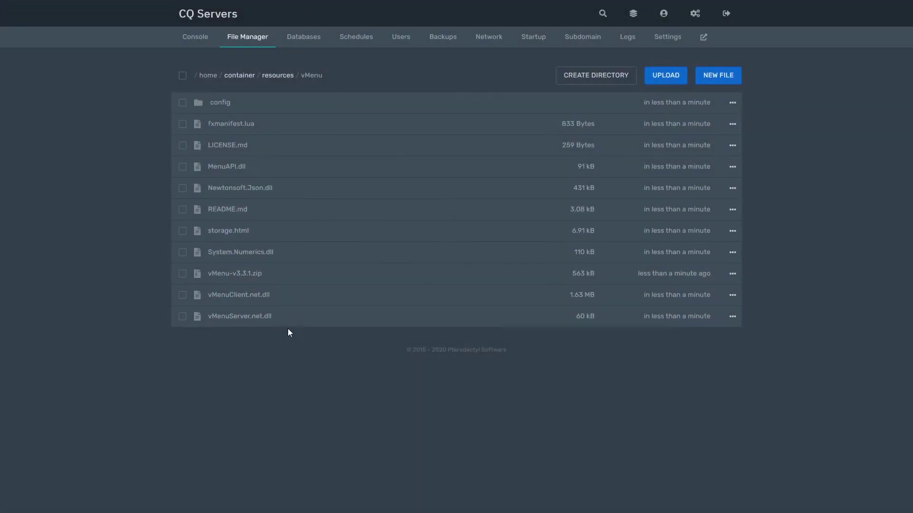
Locate permissions.cfg in vMenu's config folder, set server.cfg's exec path to home/container/resources/vMenu/config/permissions.cfg and save
click(230, 109)
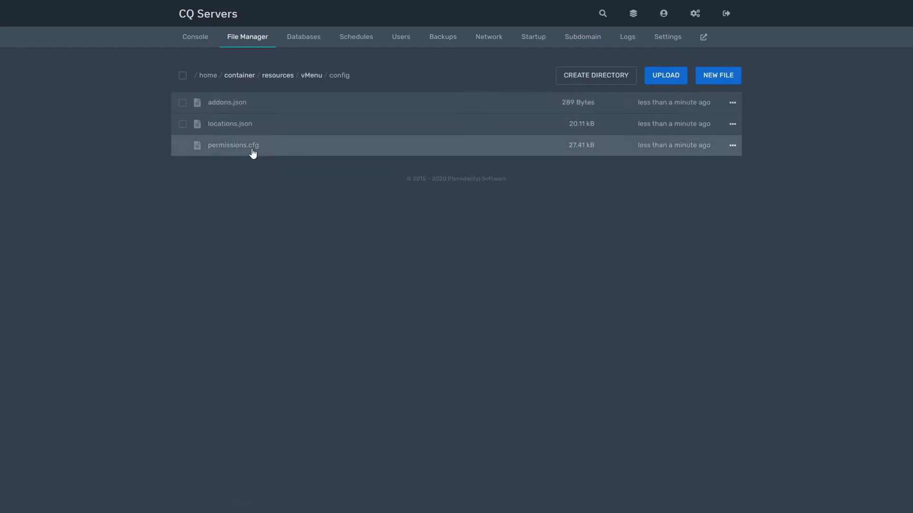
click(258, 38)
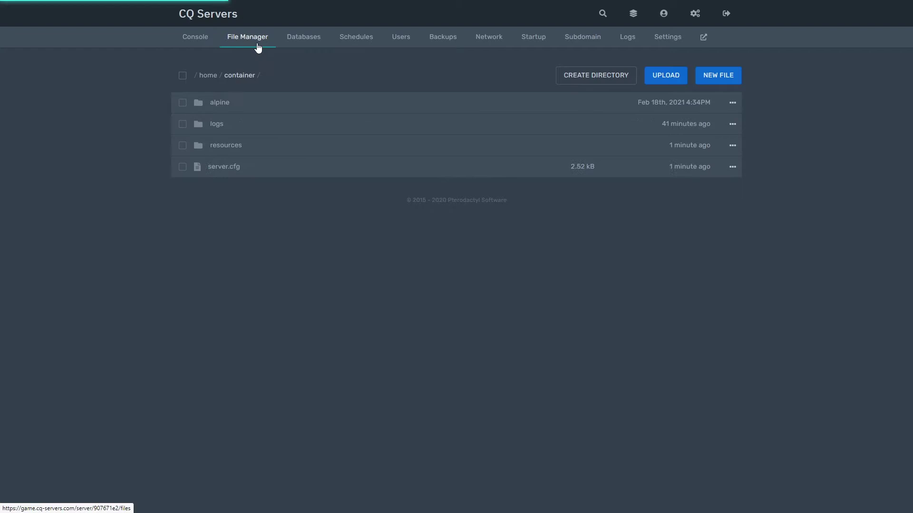
click(255, 167)
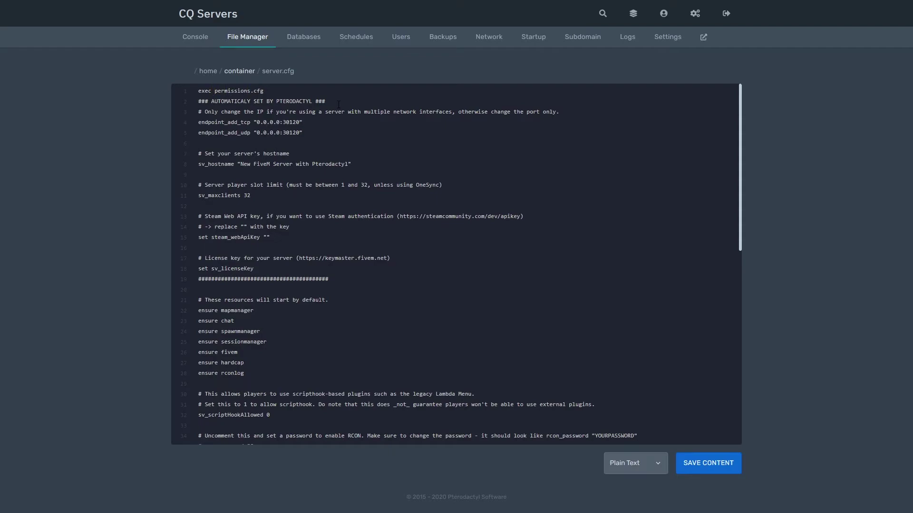
text(home/container/resources/vMenu/config/)
click(707, 461)
Add the line "ensure vMenu" below "ensure rconlog" in server.cfg and save the file
click(250, 373)
key(Return)
text(ensure)
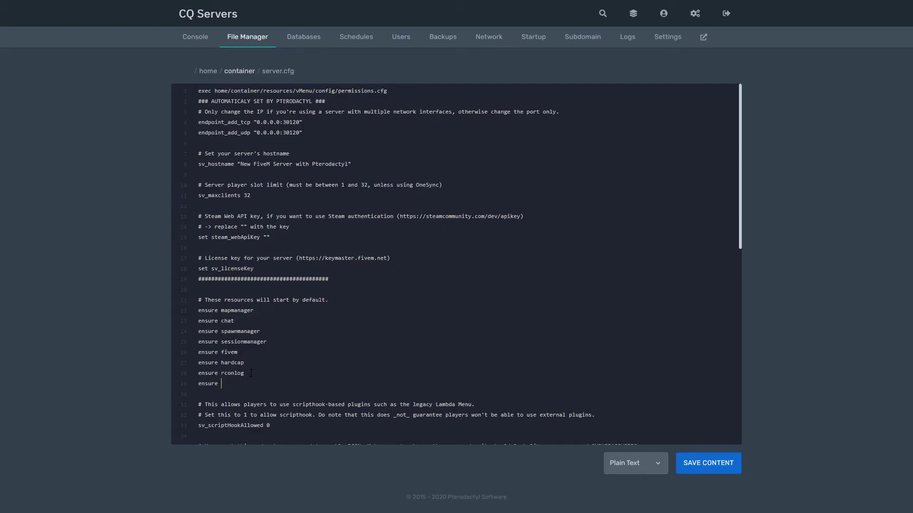
text( vMenu)
key(BackSpace)
key(BackSpace)
key(BackSpace)
key(BackSpace)
text(Menu)
click(707, 464)
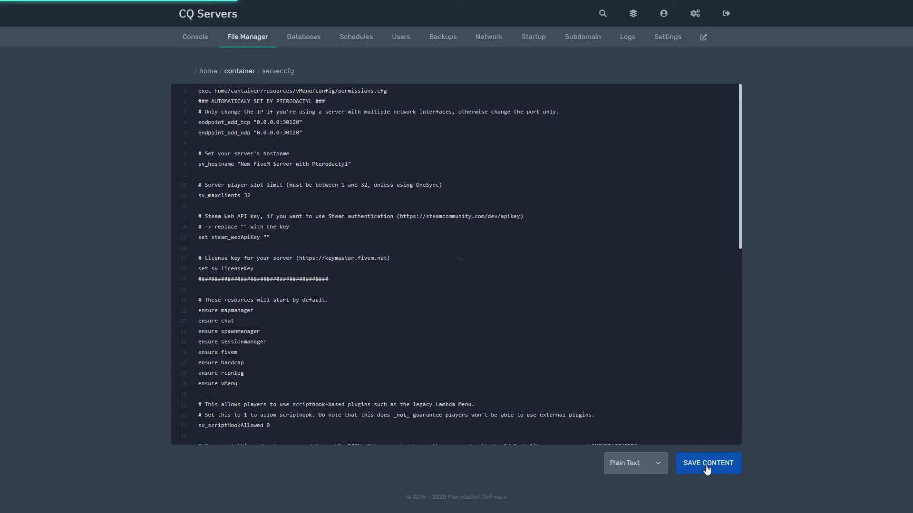
Start the server from its console and open the vMenu main menu in the game
click(203, 41)
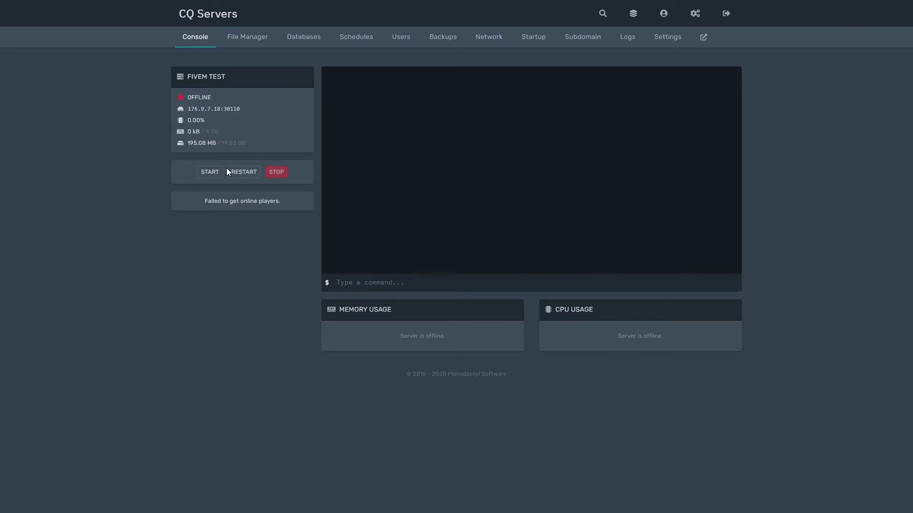
click(209, 173)
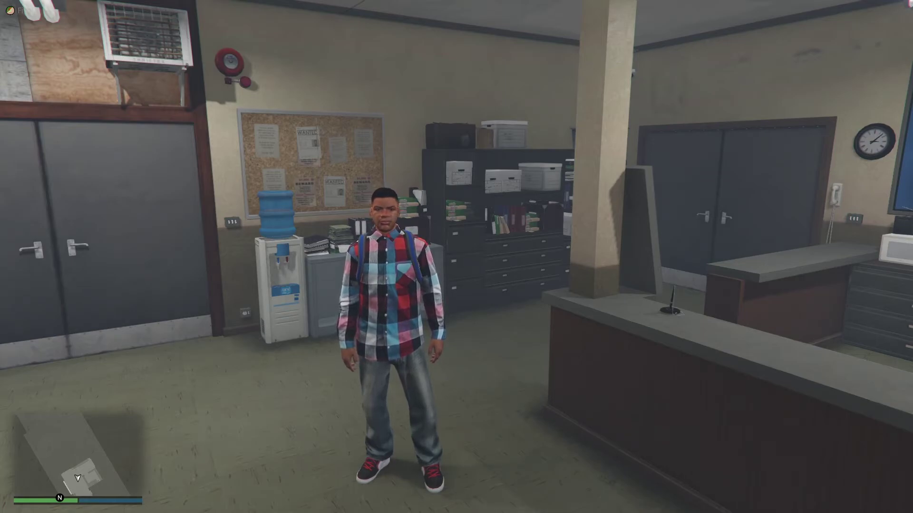
key(m)
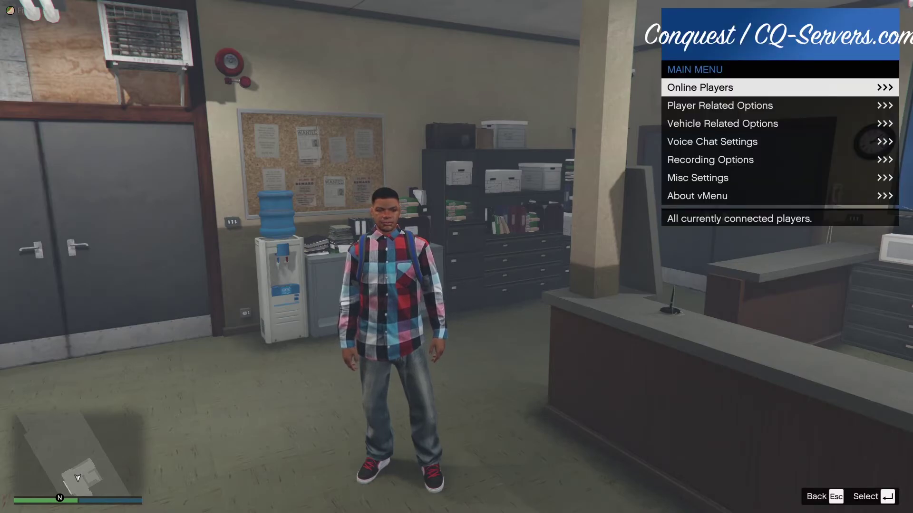
Look through the categories of the vMenu main menu, from Online Players down to About vMenu
key(Down)
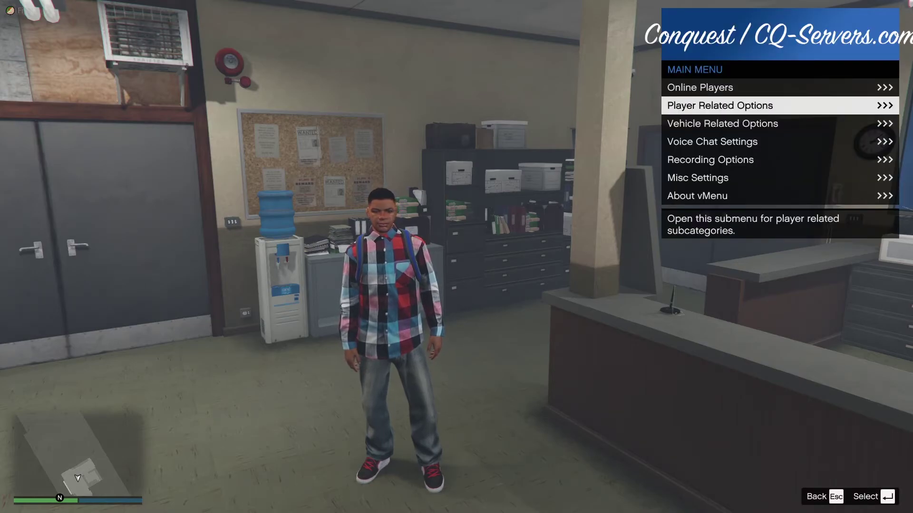
key(Up)
key(Down)
key(Down)
key(Down)
key(Down)
key(Down)
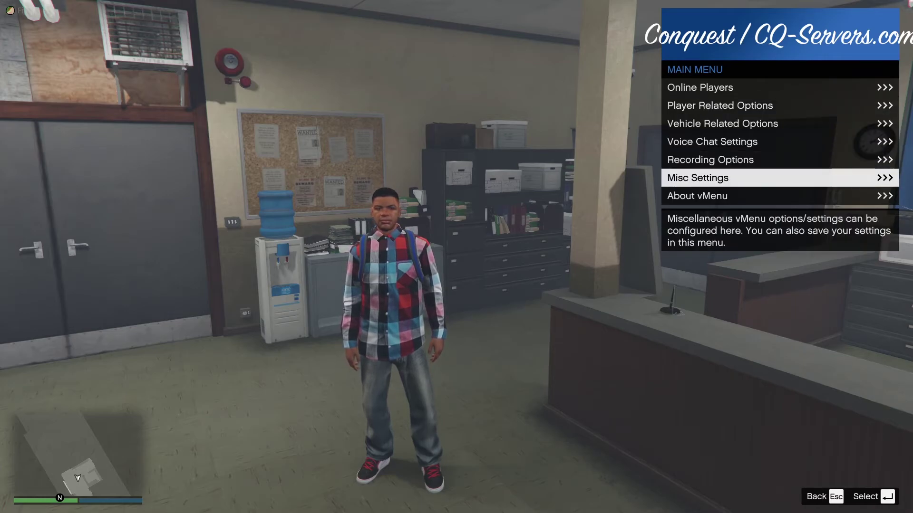
key(Down)
key(Up)
key(Up)
key(Up)
key(Up)
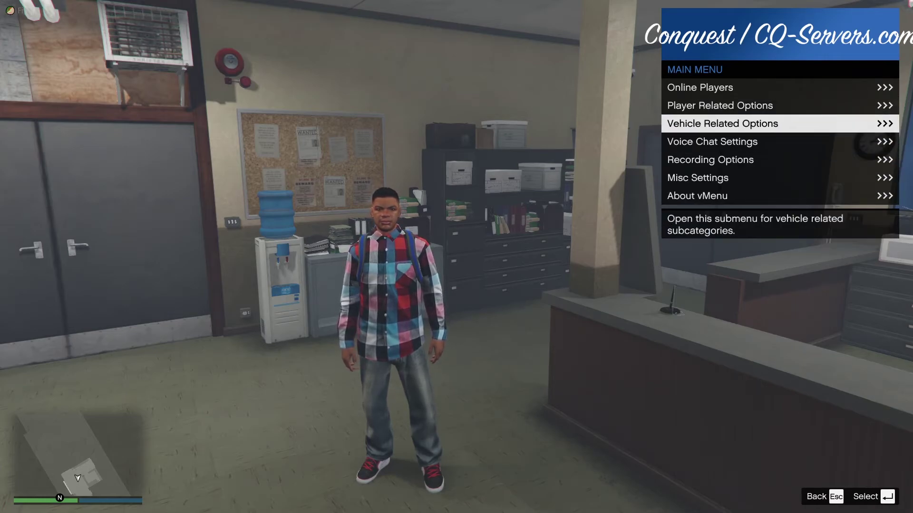
Inspect the Vehicle Related Options submenu down to Vehicle Spawner and return to Online Players in the main menu
key(Down)
key(Up)
key(Return)
key(Down)
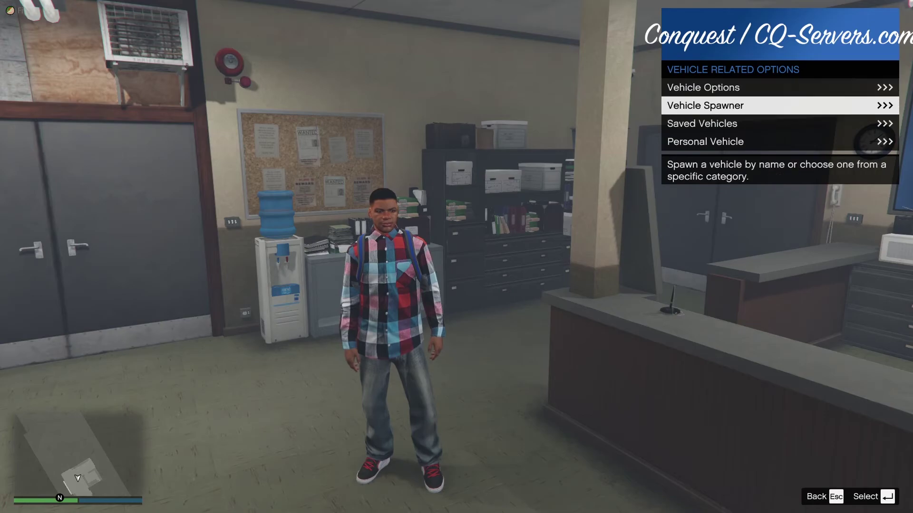
key(Escape)
key(Up)
key(Up)
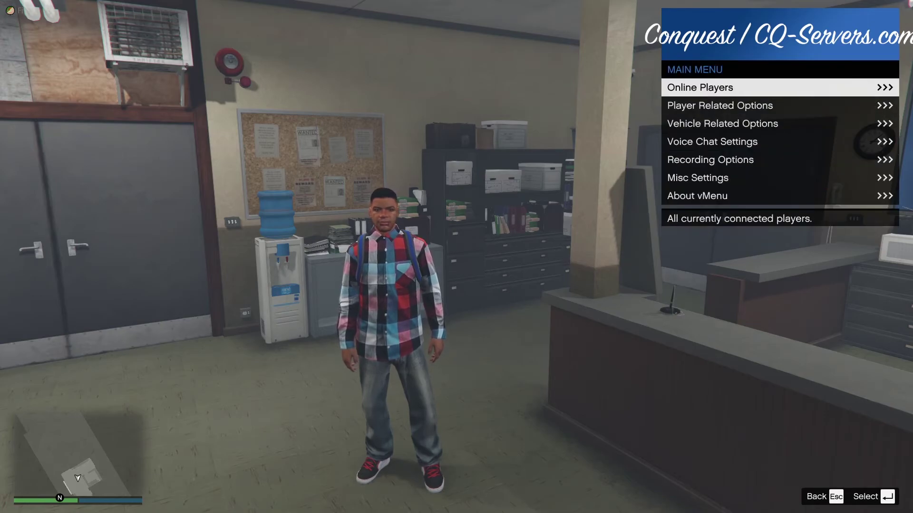
View the Online Players submenu, return to the main menu and close vMenu
key(Return)
key(Escape)
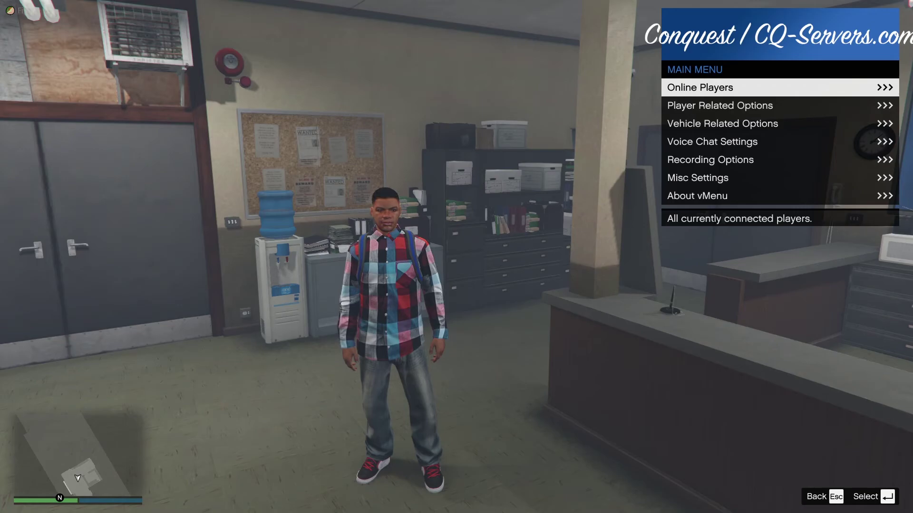
key(Escape)
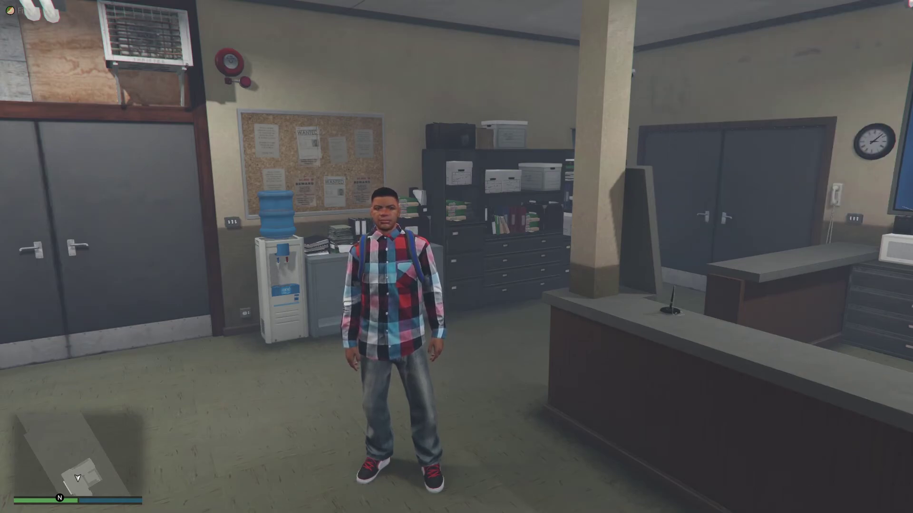
Test vMenu's NoClip mode by moving the character forward out of the building, and switch NoClip off
key(F2)
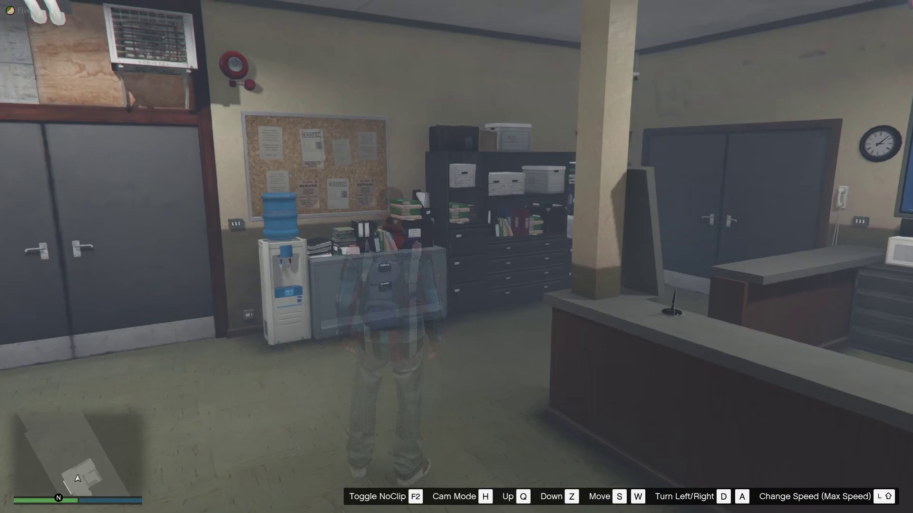
key(w)
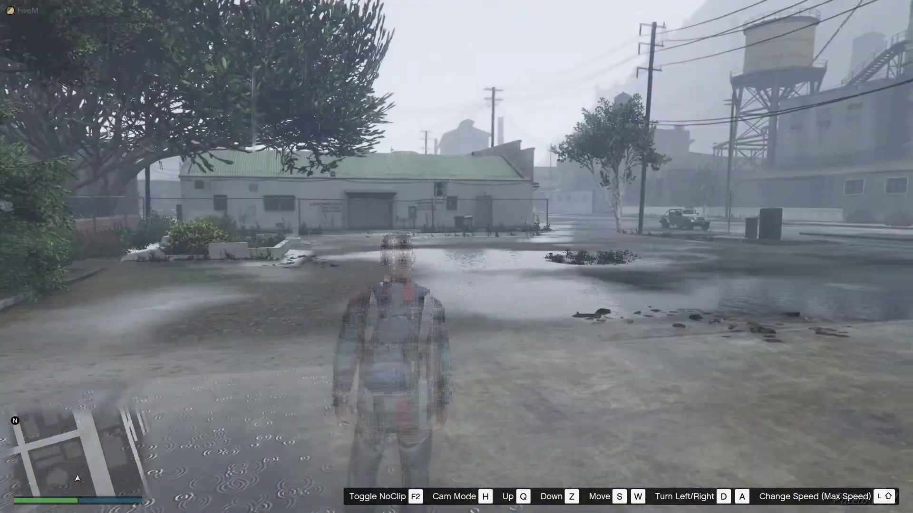
key(F2)
key(w)
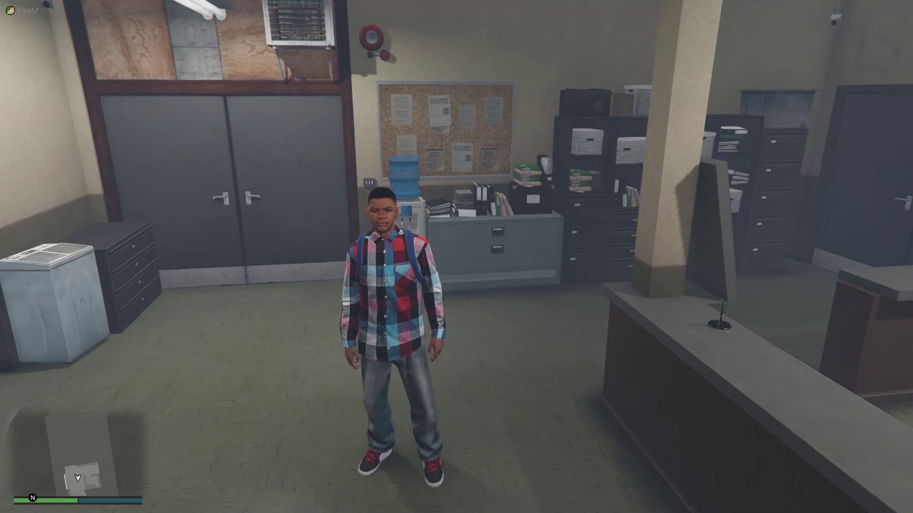
key(w)
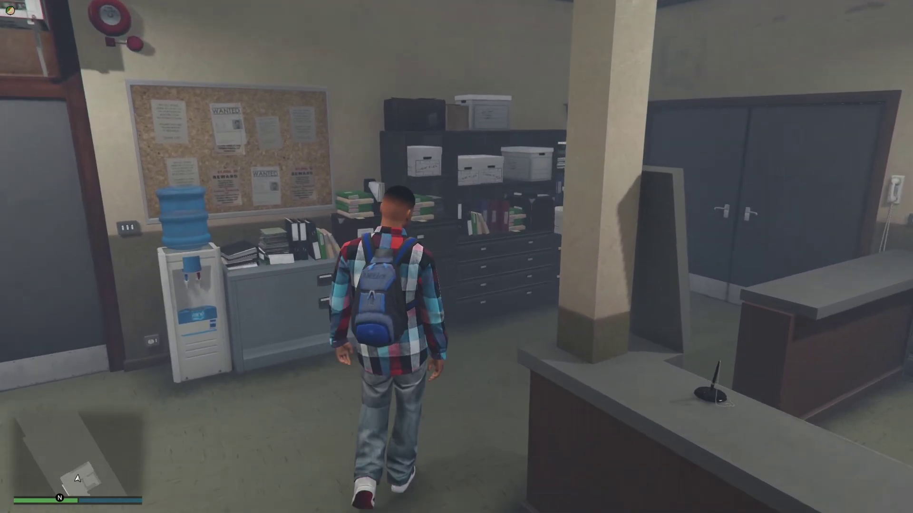
key(w)
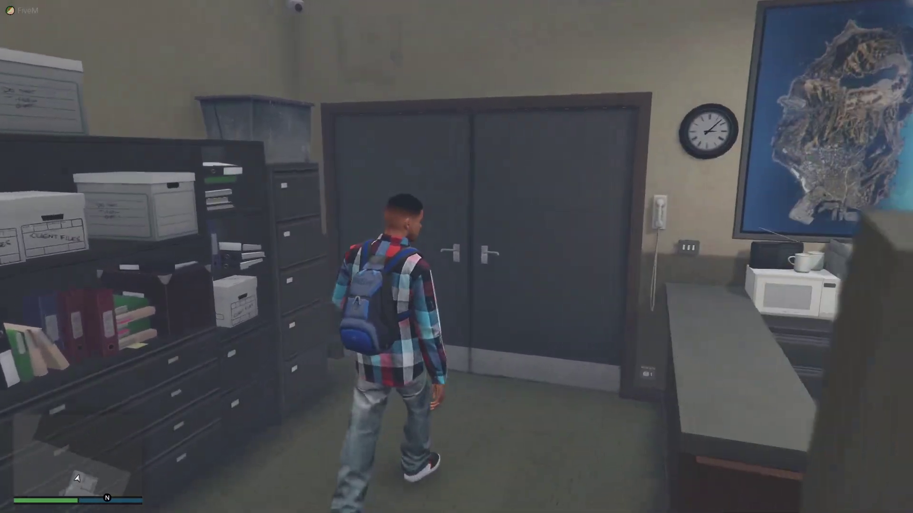